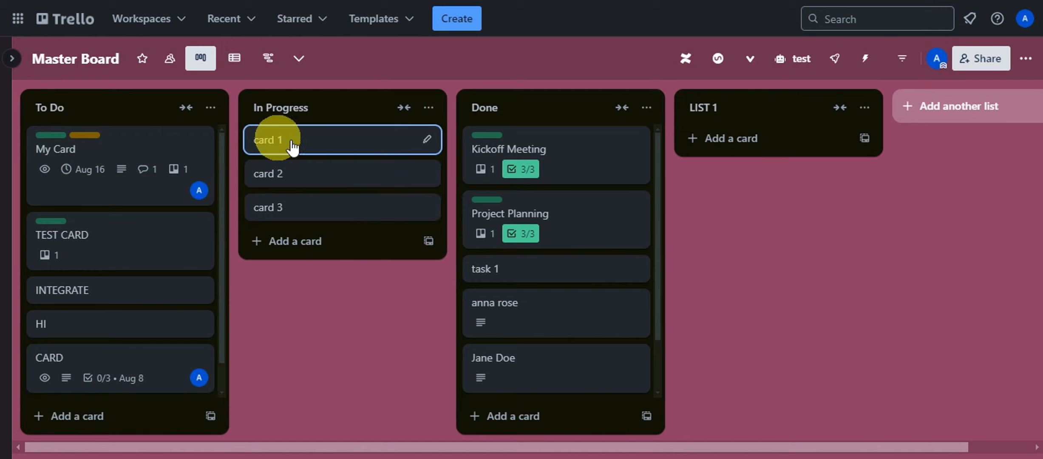
Step: Archive card 1 in the In Progress list from its details, send it back to the board, and close the card
click(318, 140)
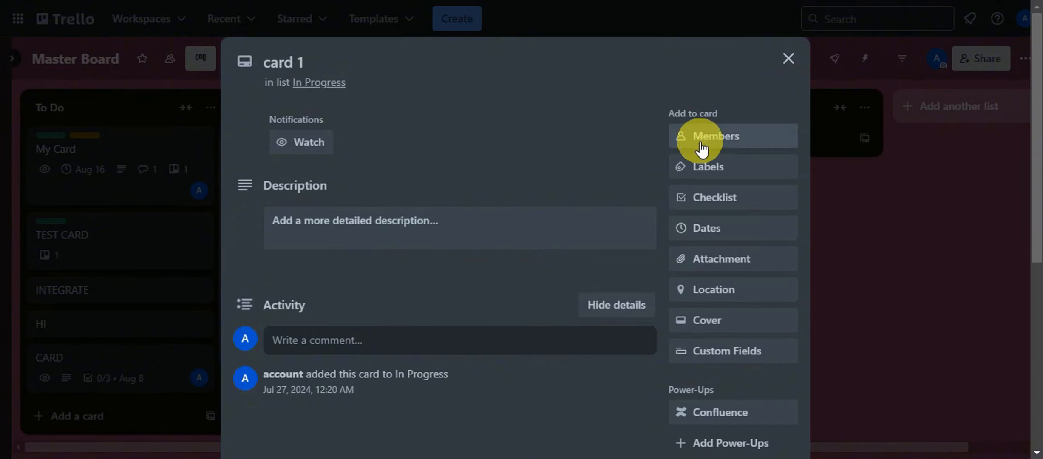
scroll(713, 150, down, 8)
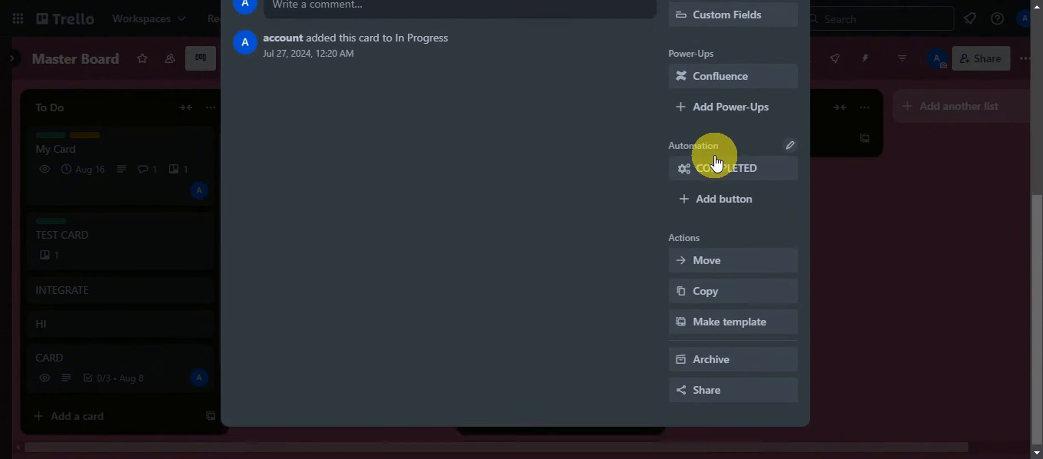
click(704, 359)
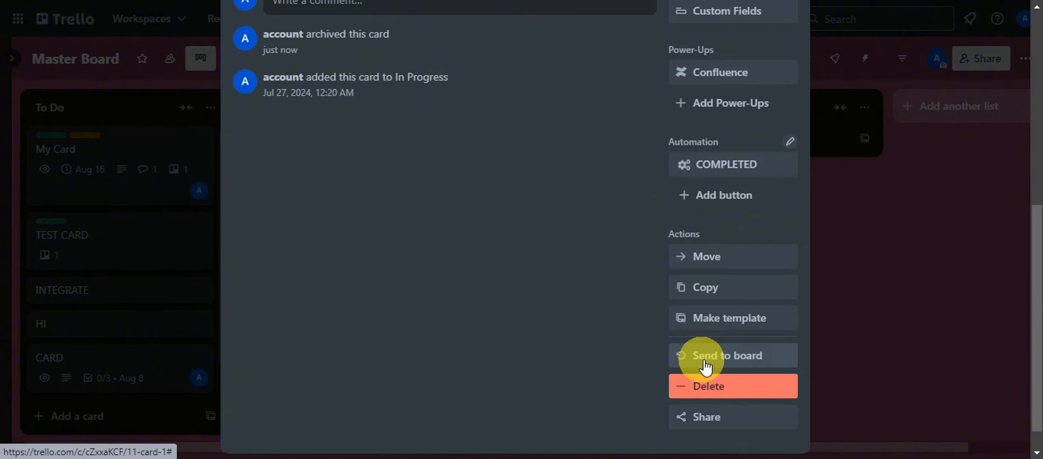
click(703, 362)
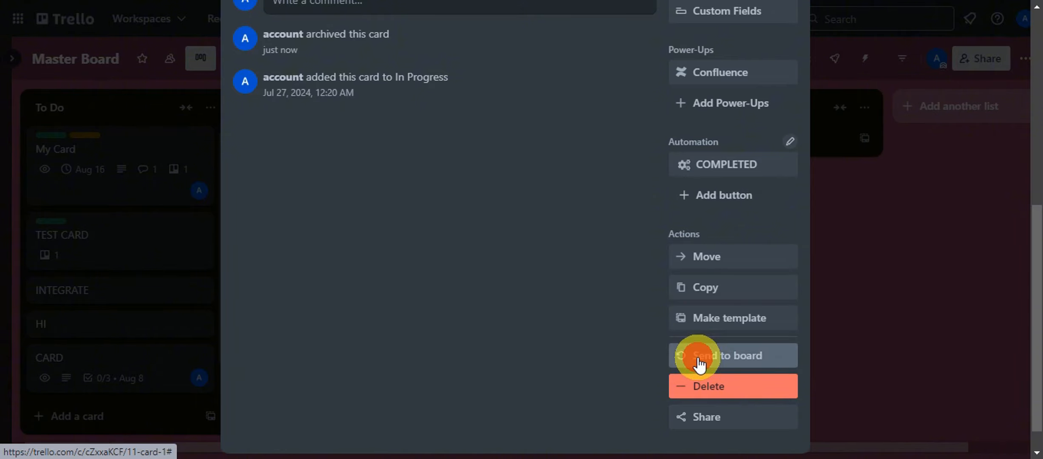
scroll(632, 318, up, 5)
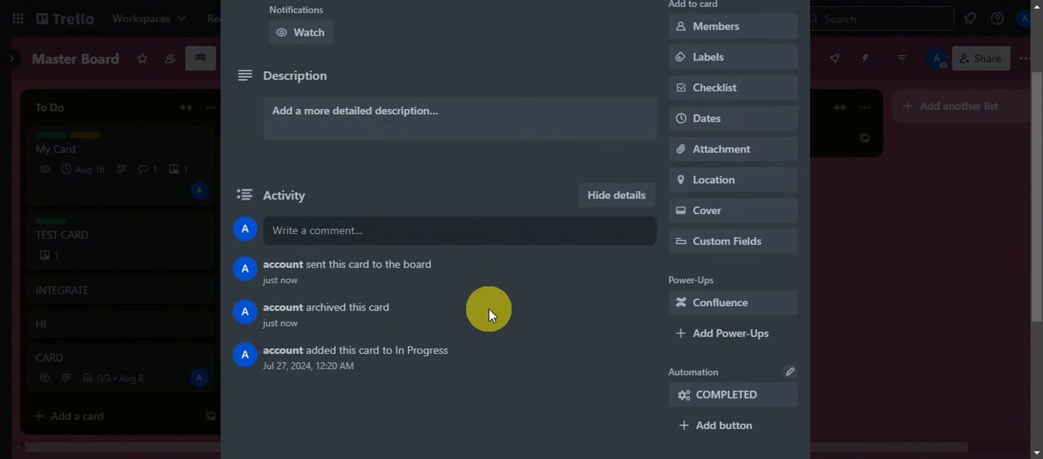
scroll(476, 320, up, 3)
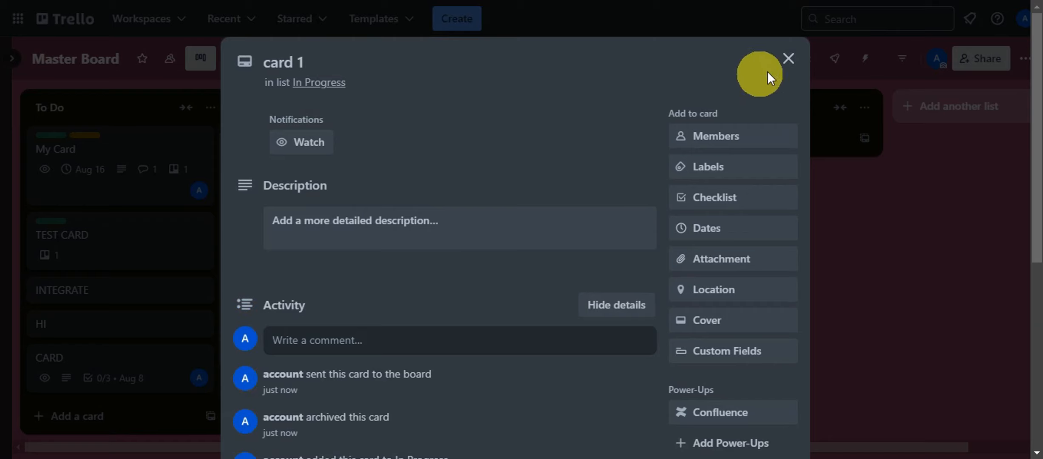
click(789, 58)
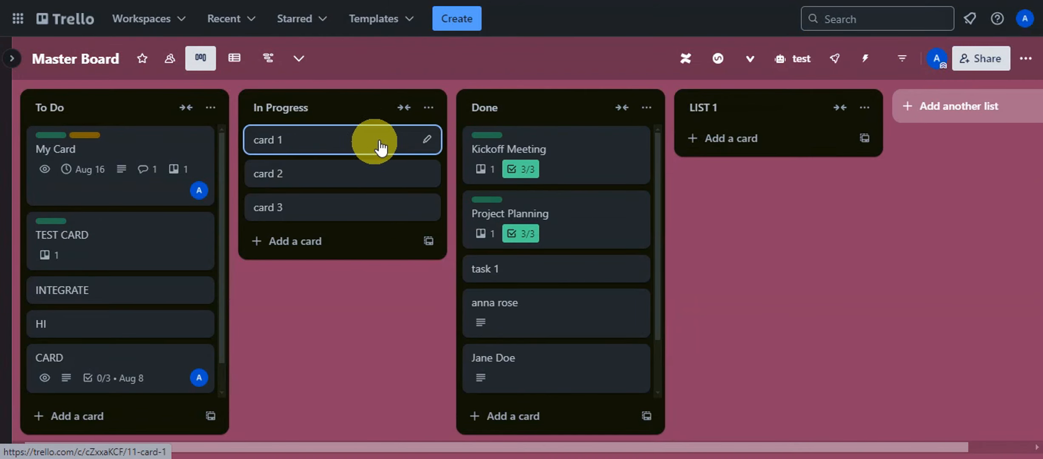
Step: Archive card 1 in the In Progress list using its quick-edit options
click(428, 142)
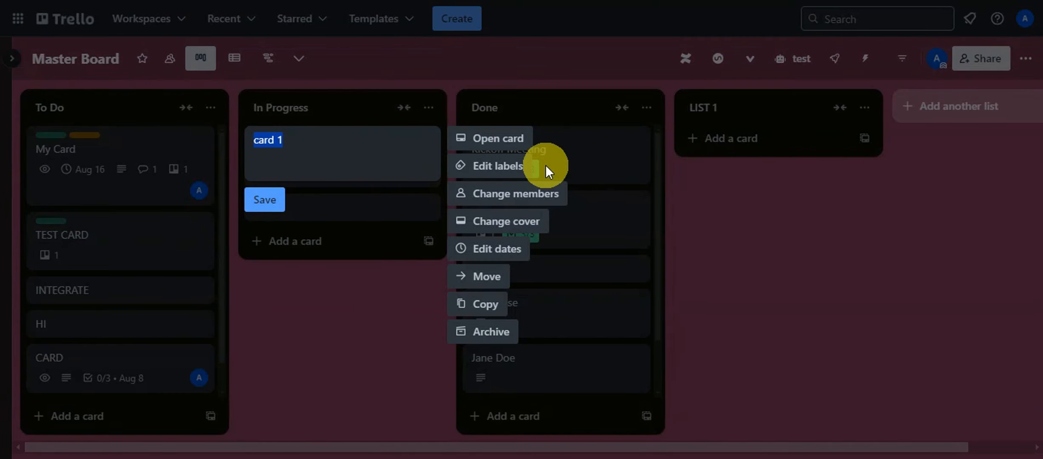
click(488, 338)
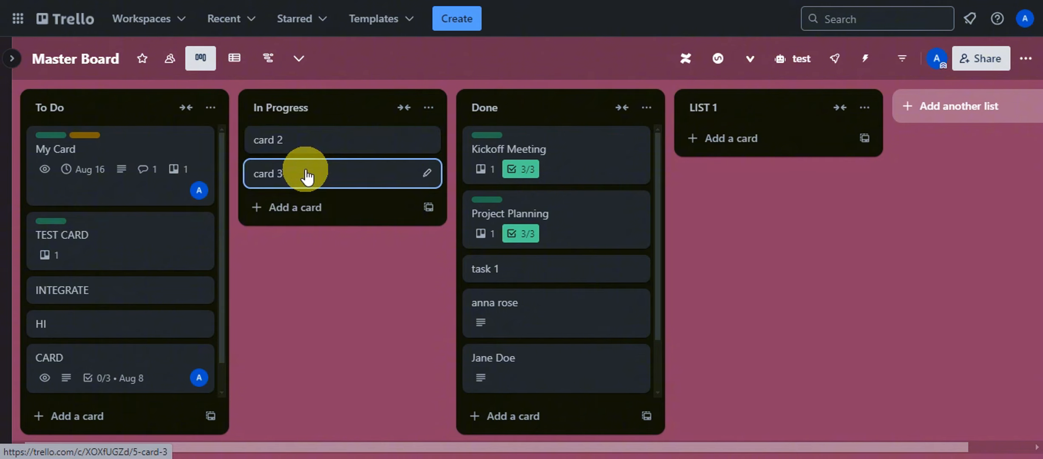
Step: Archive card 3 directly from the In Progress list and undo the archiving
key(c)
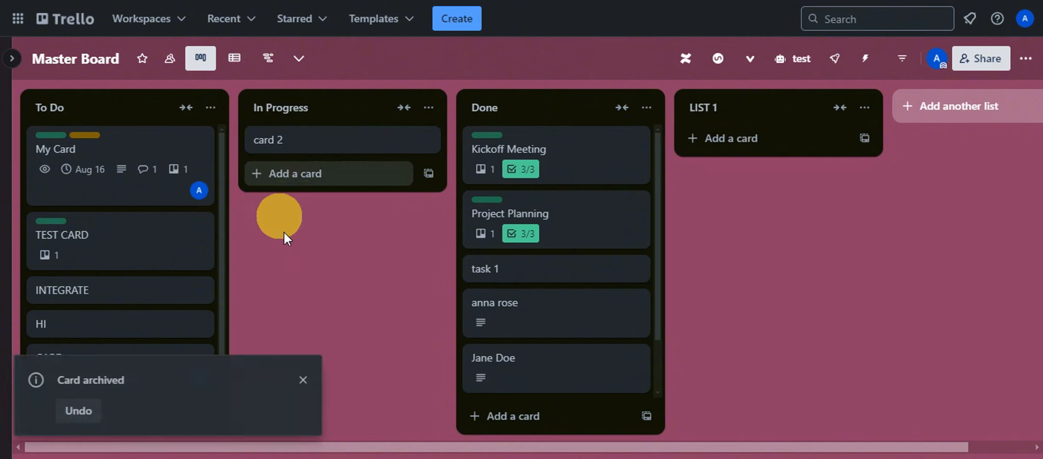
click(87, 414)
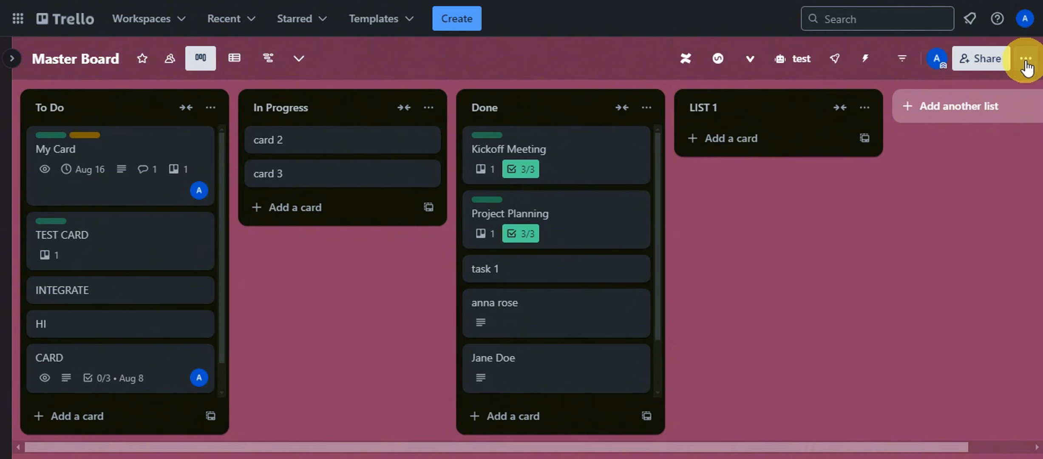
Step: Show the board's archived items and send card 1 back to the board
click(1026, 68)
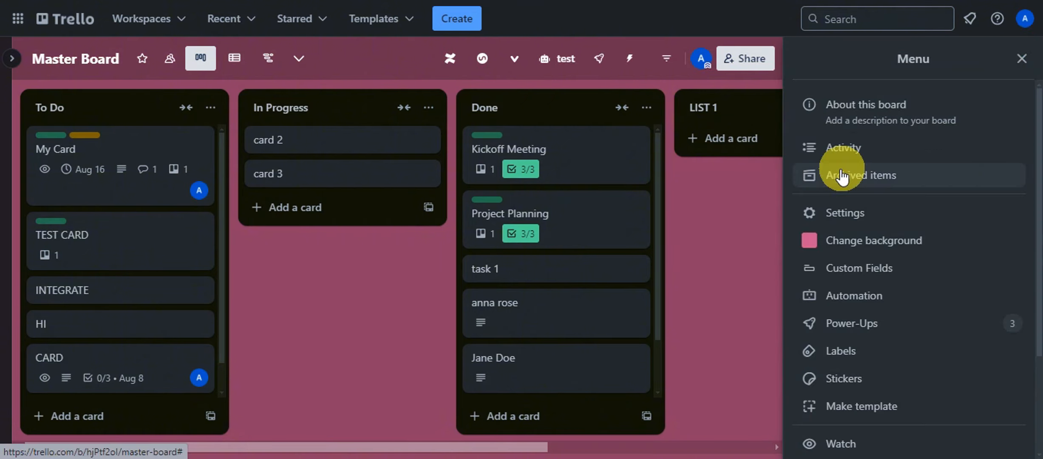
click(875, 178)
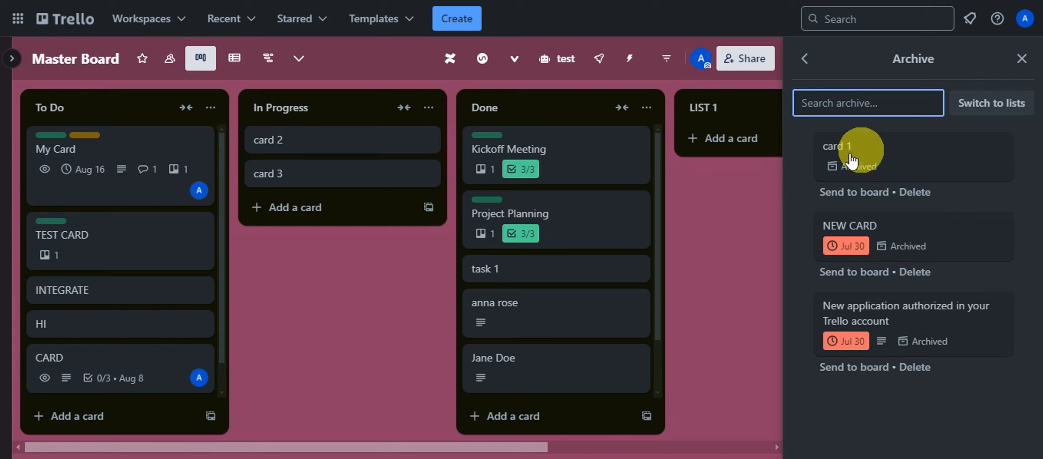
click(815, 191)
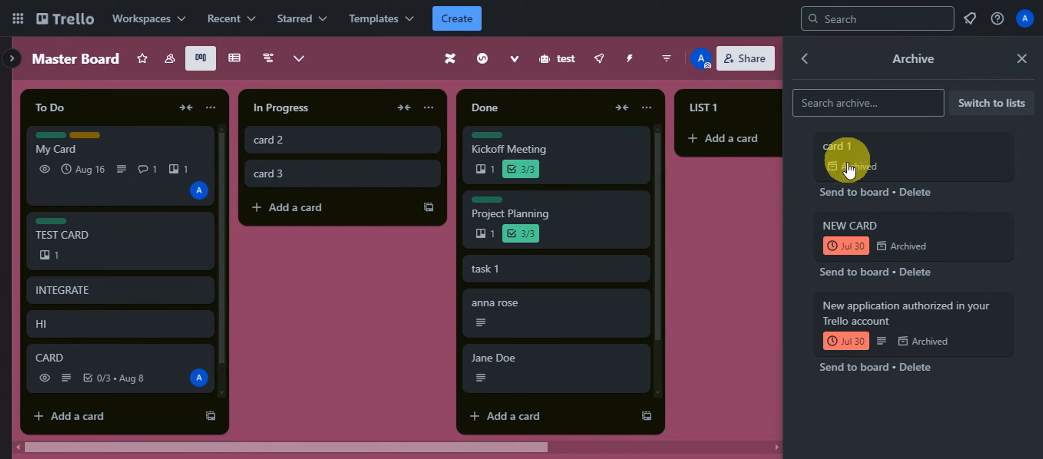
click(856, 197)
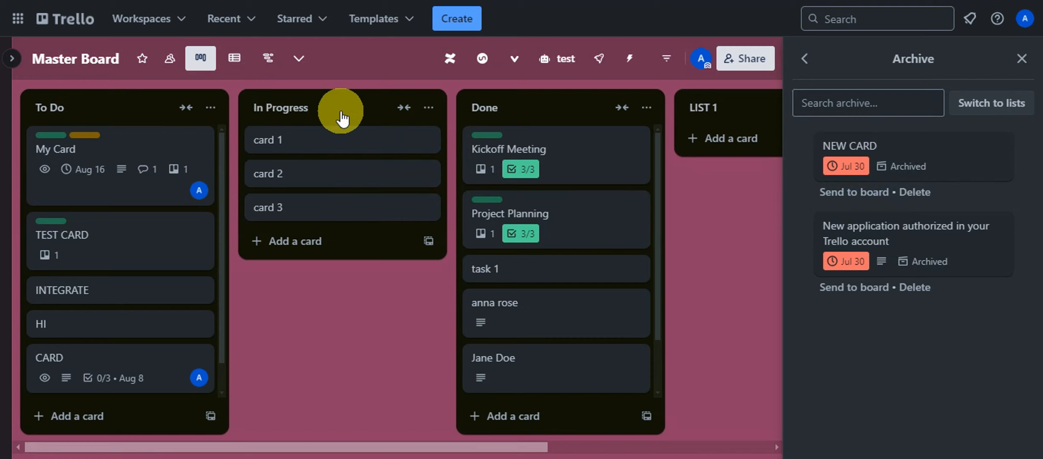
Step: Permanently delete the archived card NEW CARD and close the archive
click(912, 193)
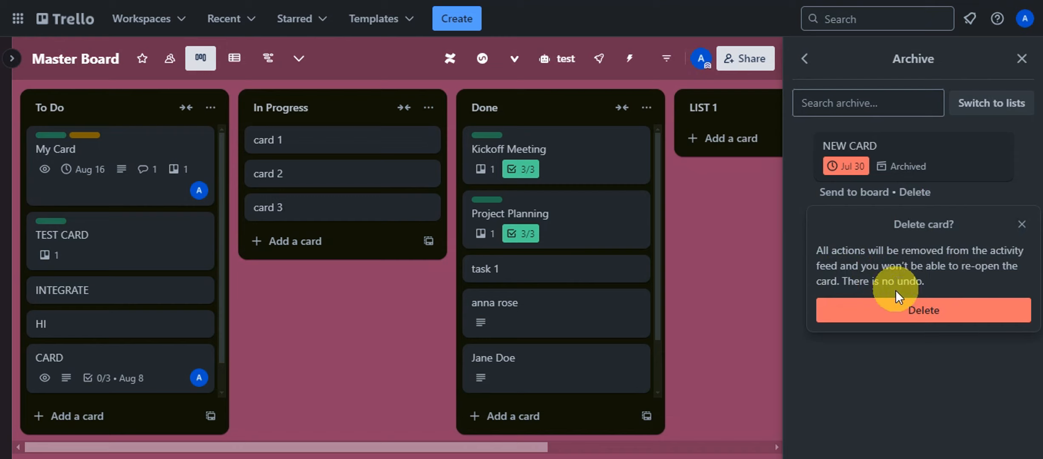
click(916, 318)
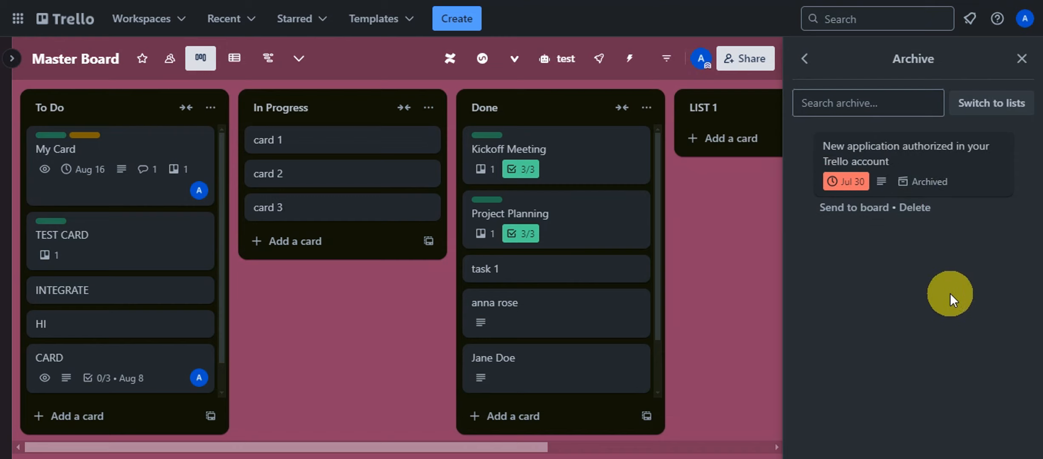
click(717, 226)
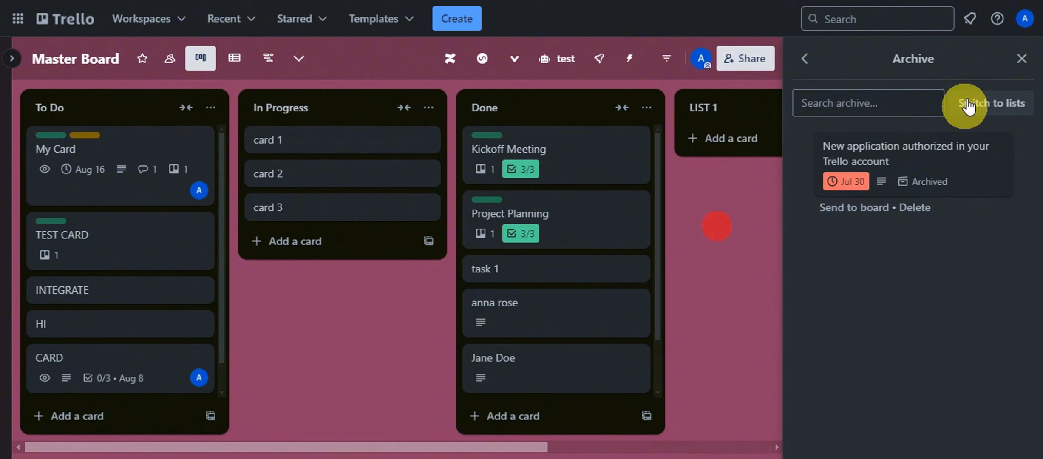
click(1022, 58)
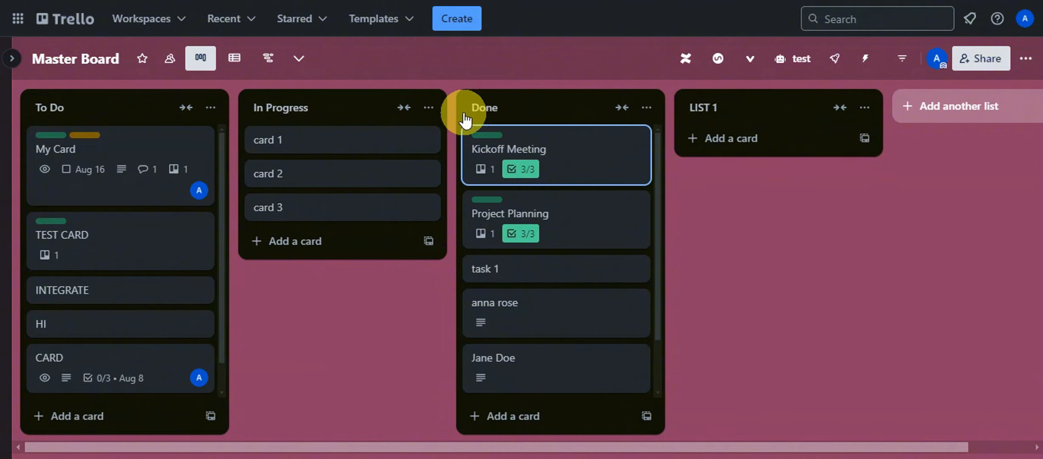
Step: Archive all cards in the Done list
click(648, 112)
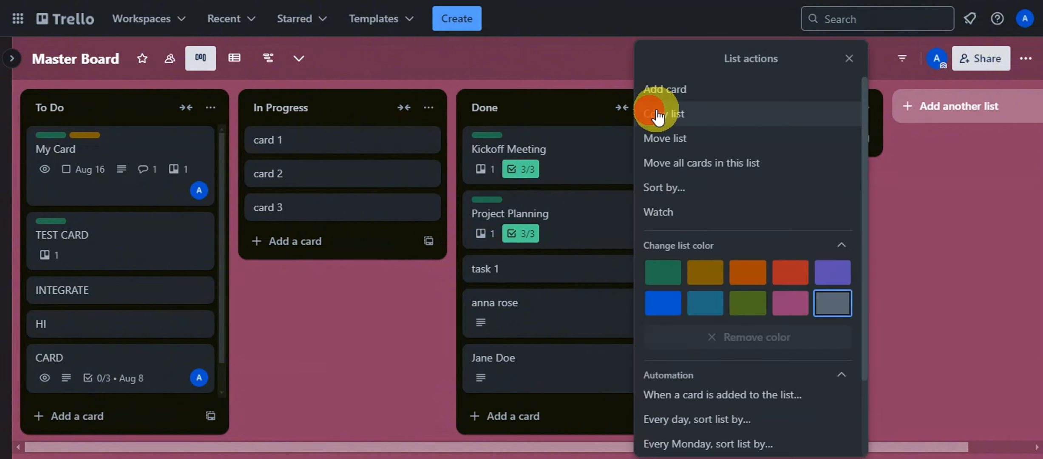
scroll(671, 149, down, 2)
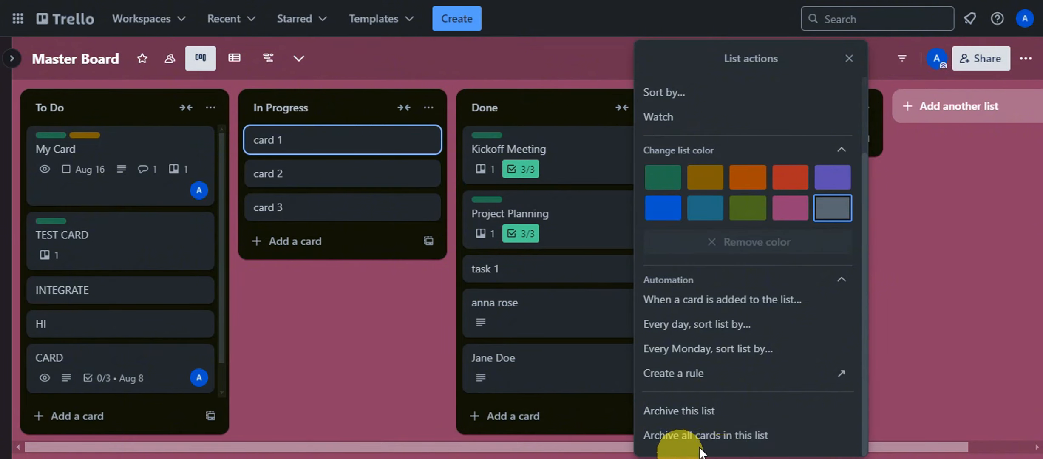
click(724, 444)
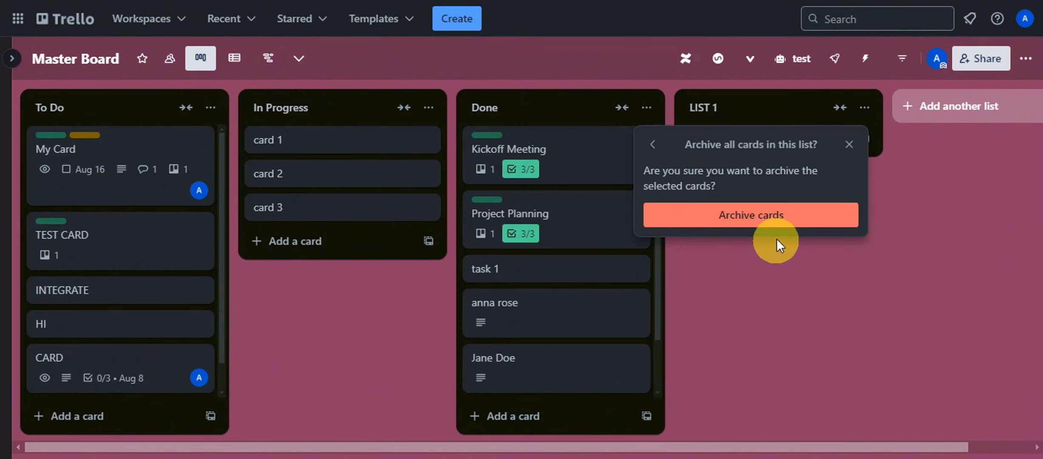
click(780, 222)
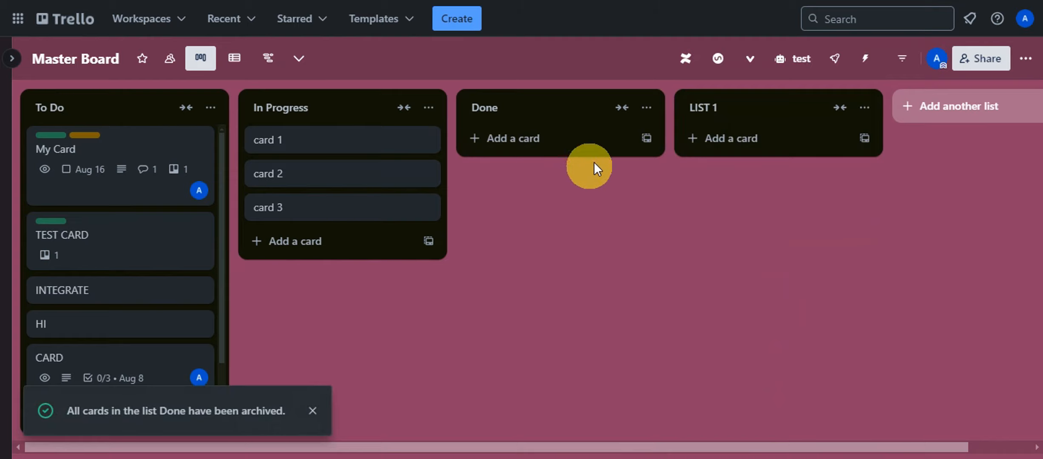
Step: Archive the entire In Progress list
click(437, 108)
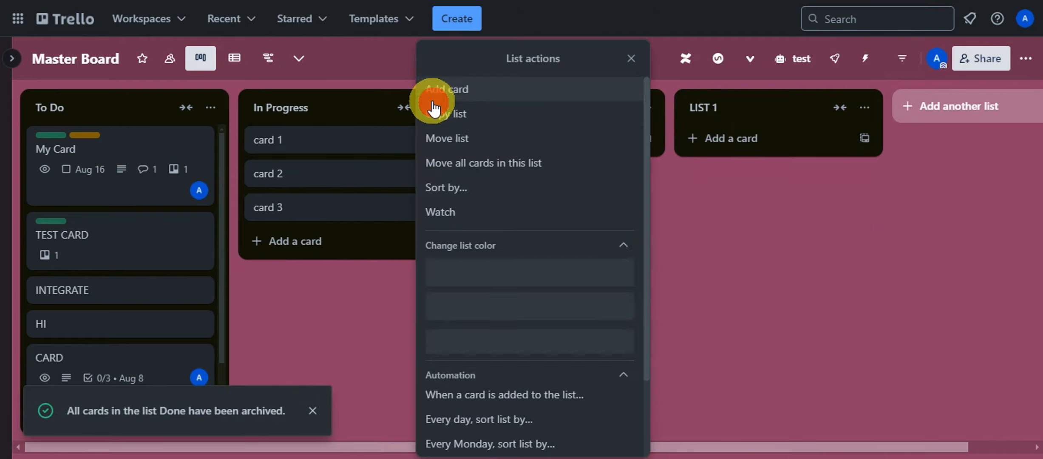
scroll(552, 383, down, 3)
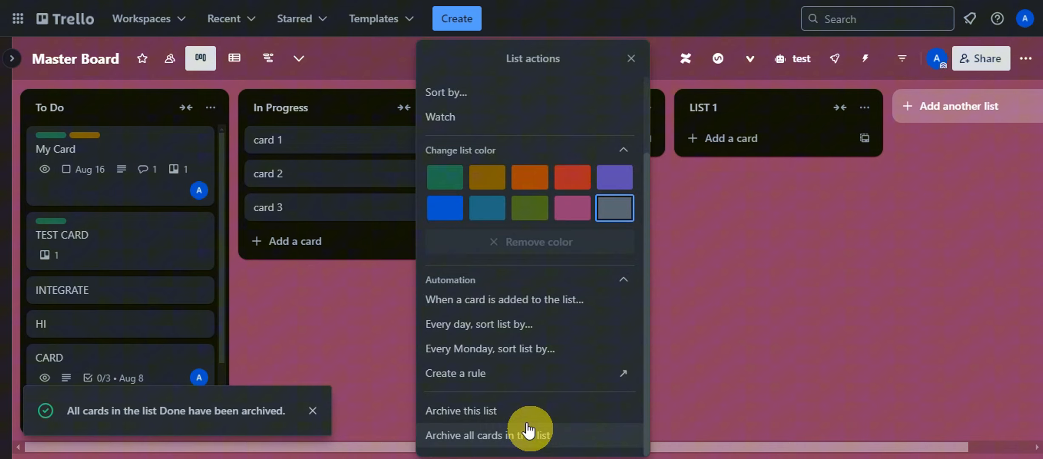
click(477, 412)
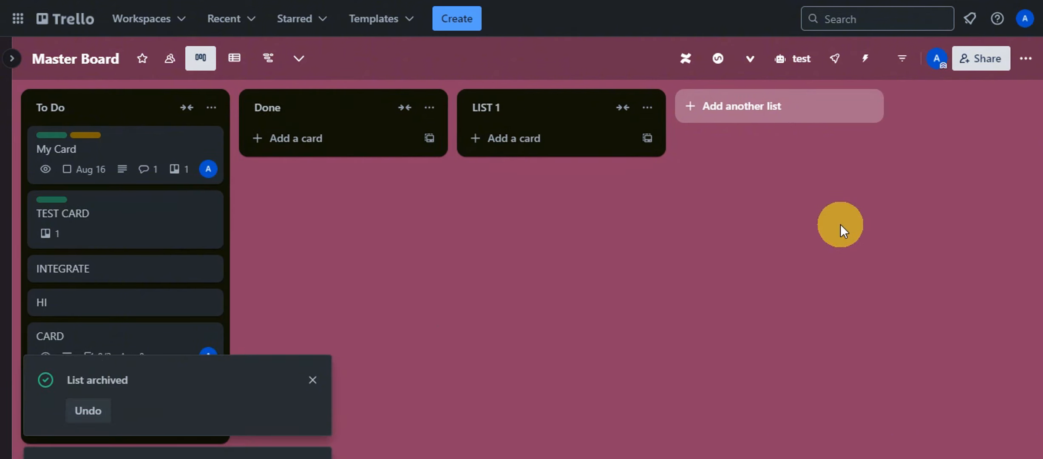
Step: Show the board's archived items and look through the archived cards
click(1027, 59)
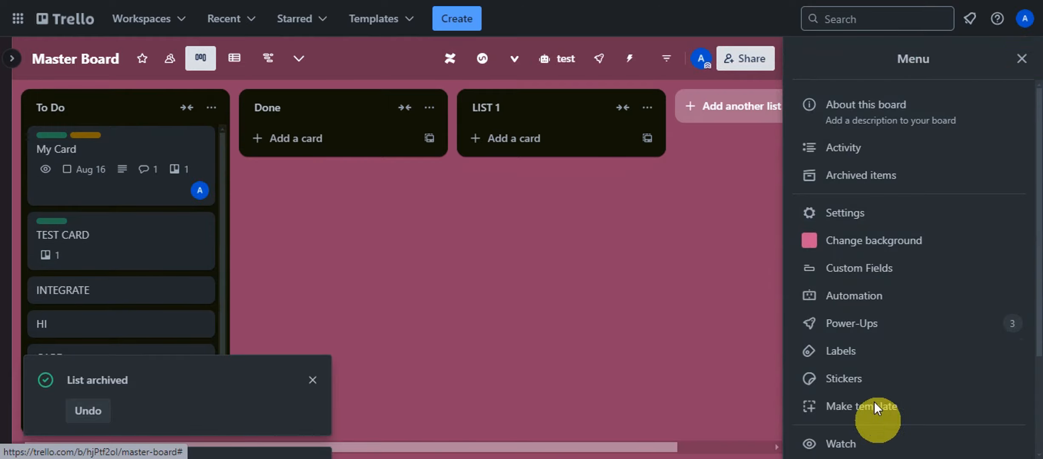
click(875, 175)
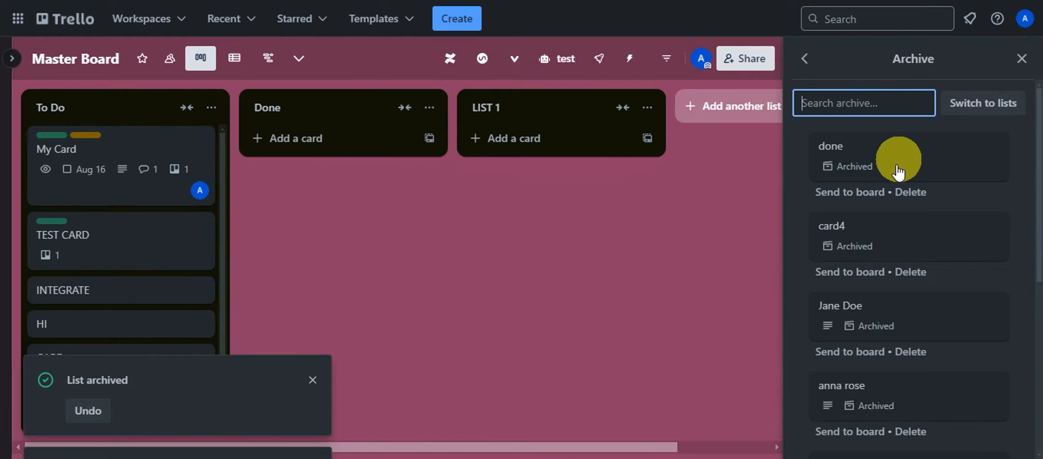
scroll(901, 257, down, 6)
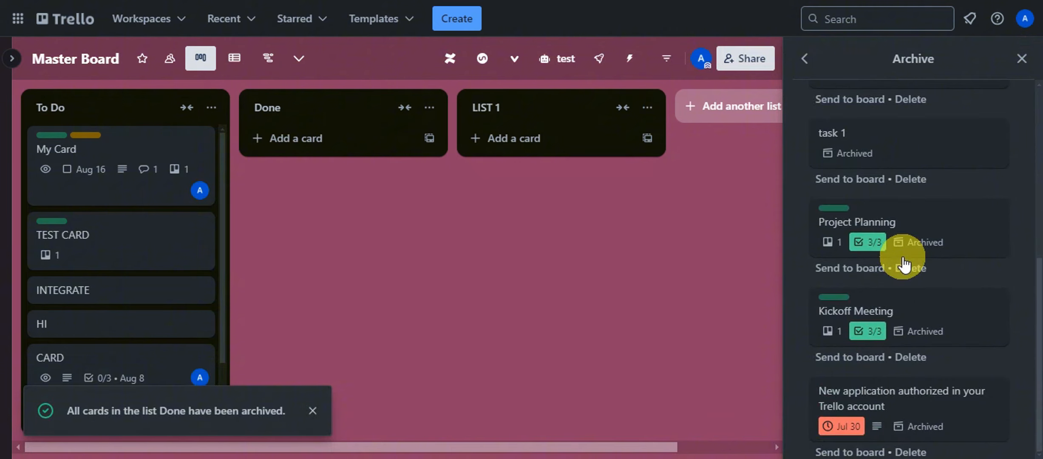
scroll(904, 262, up, 6)
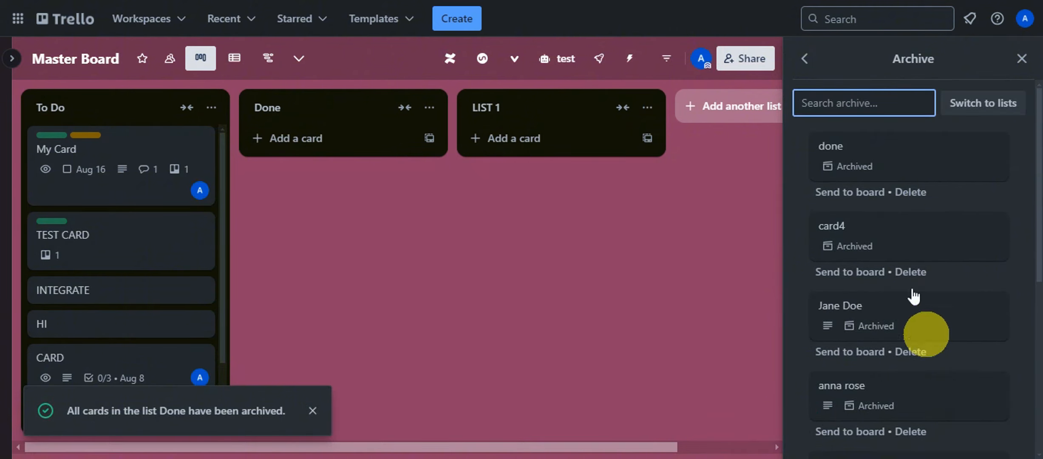
scroll(876, 182, down, 2)
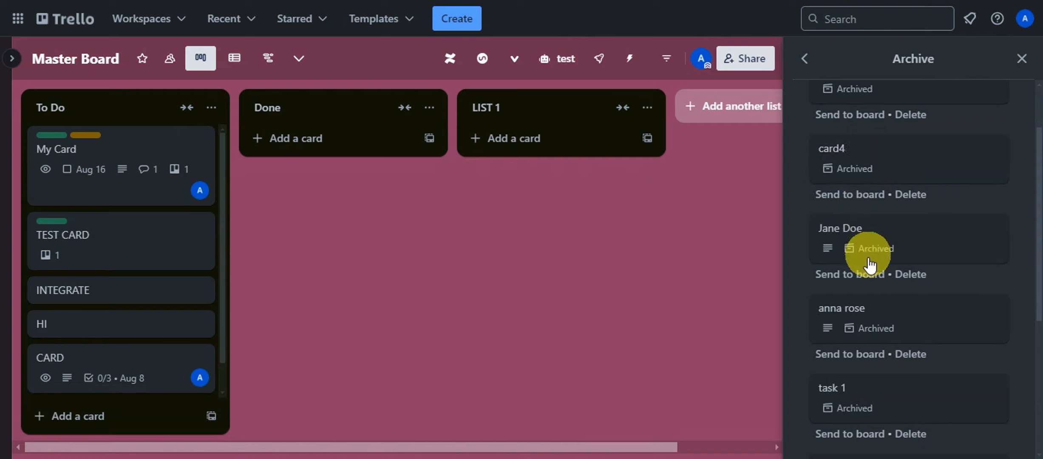
scroll(869, 268, down, 5)
scroll(869, 281, up, 7)
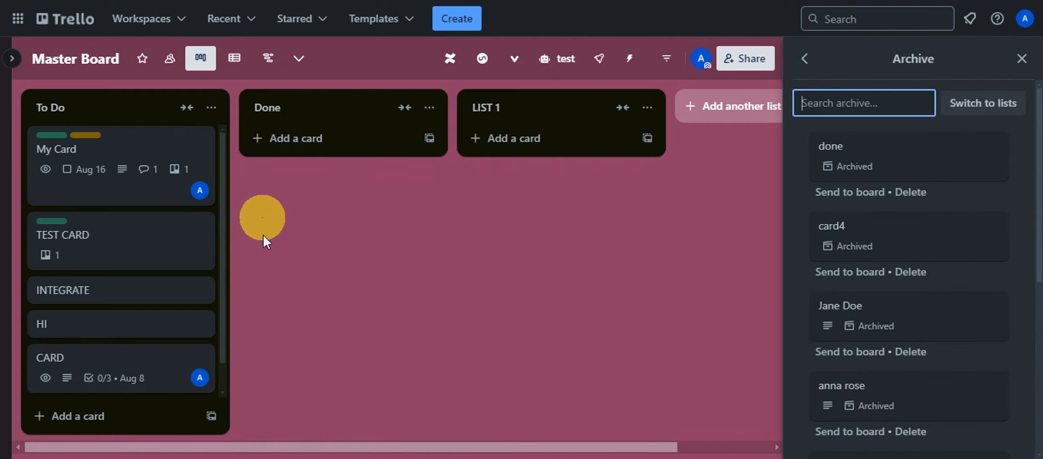
Step: Send the archived In Progress list back to the board and return to the archived cards
click(977, 112)
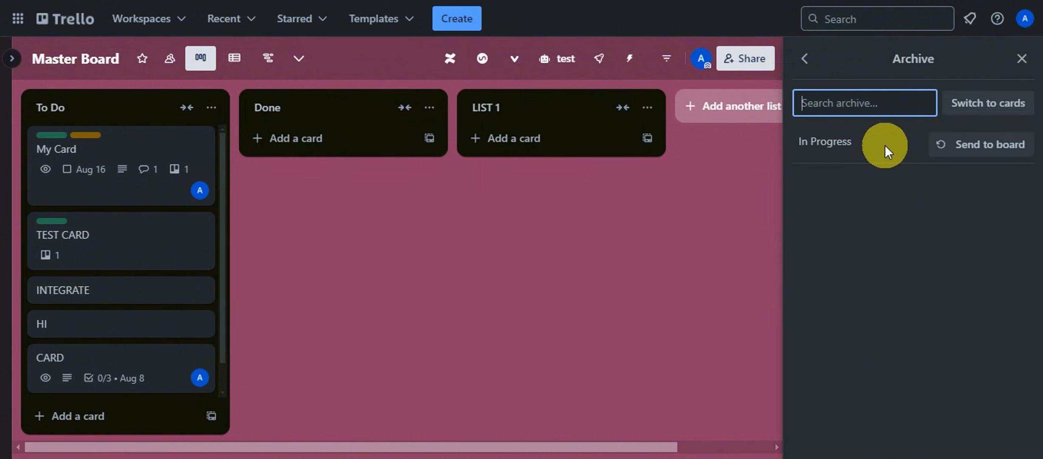
click(973, 153)
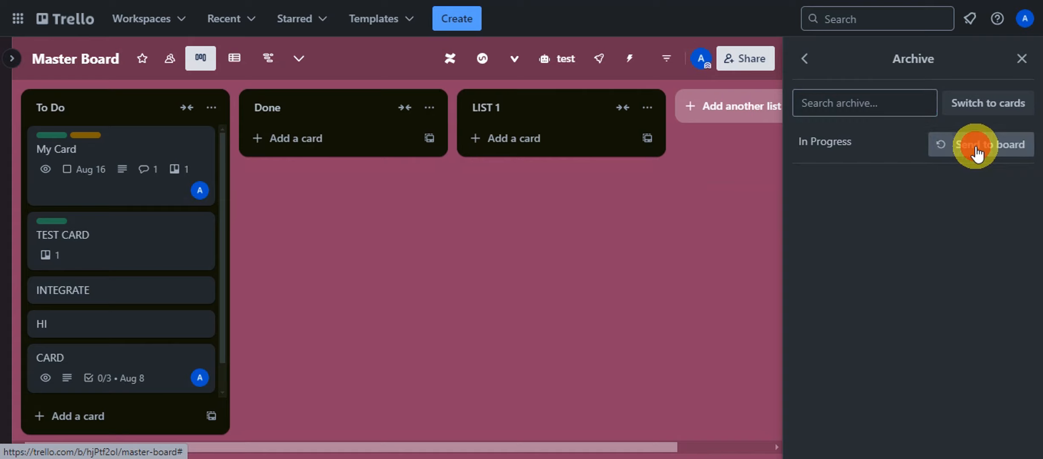
click(980, 109)
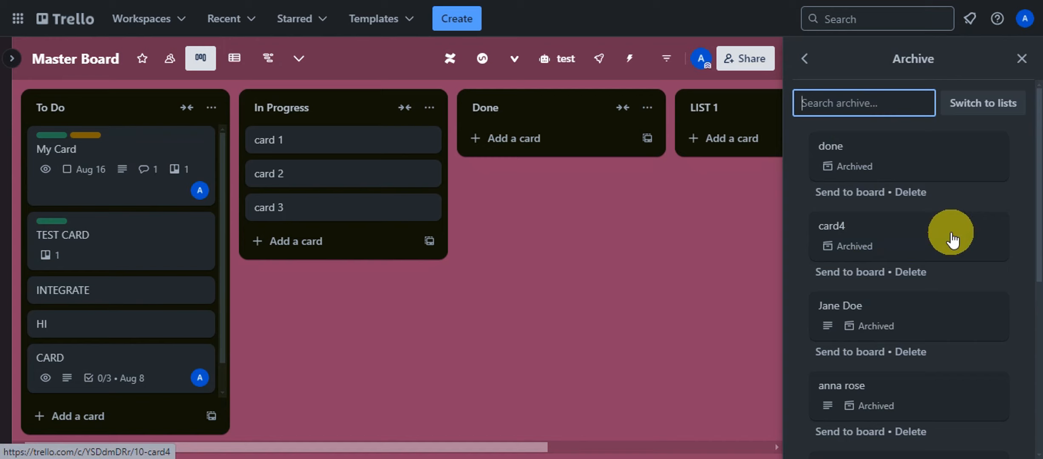
Step: Search the archived cards for "card", and leave the archive to return to the board
text(card)
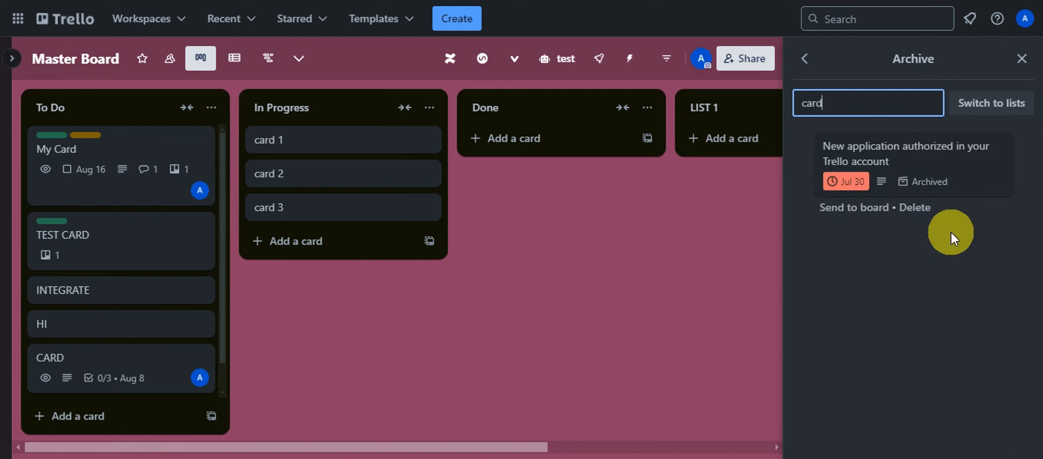
drag(865, 107, 808, 69)
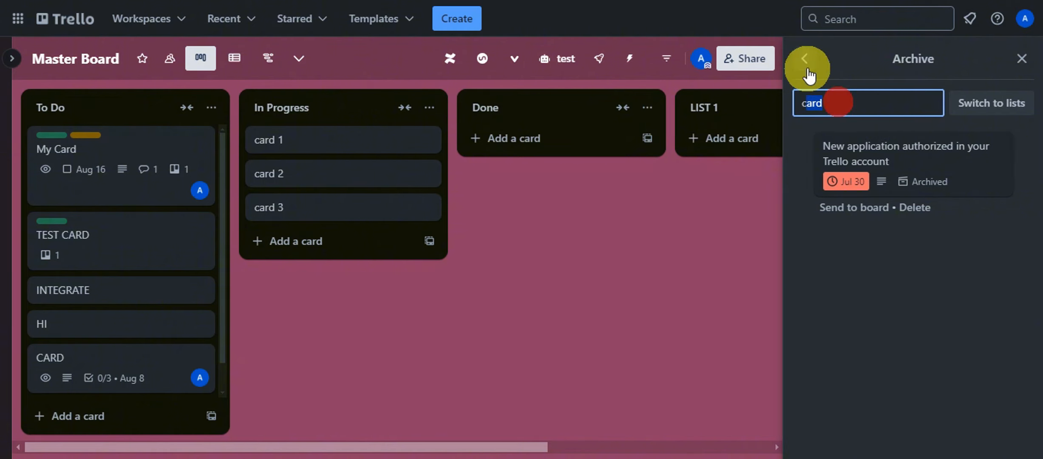
click(805, 60)
click(1021, 58)
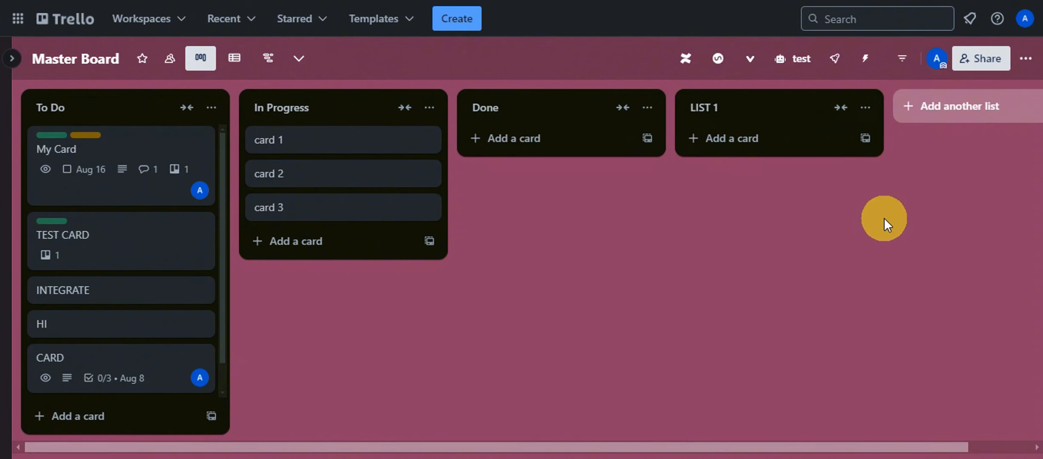
Step: Search Trello for "card4", open the archived card and look through its details and activity
click(832, 19)
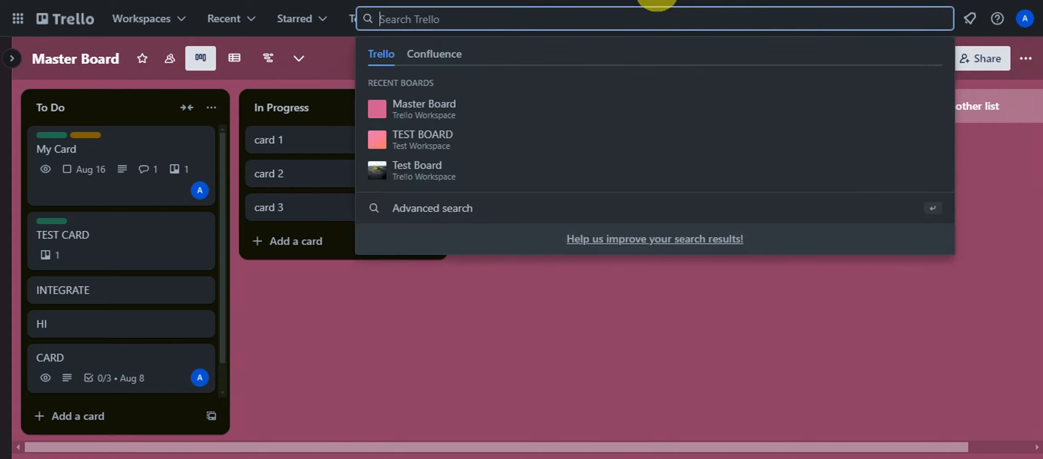
text(card4)
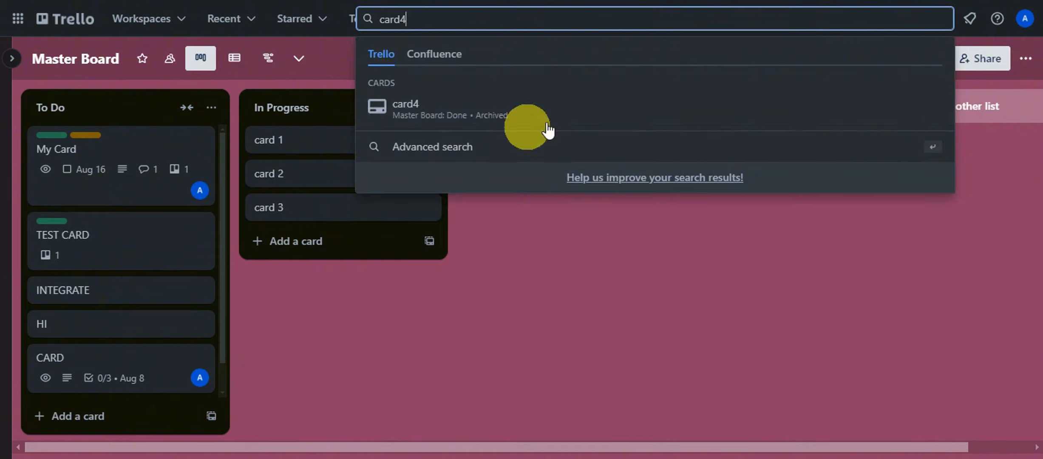
click(558, 106)
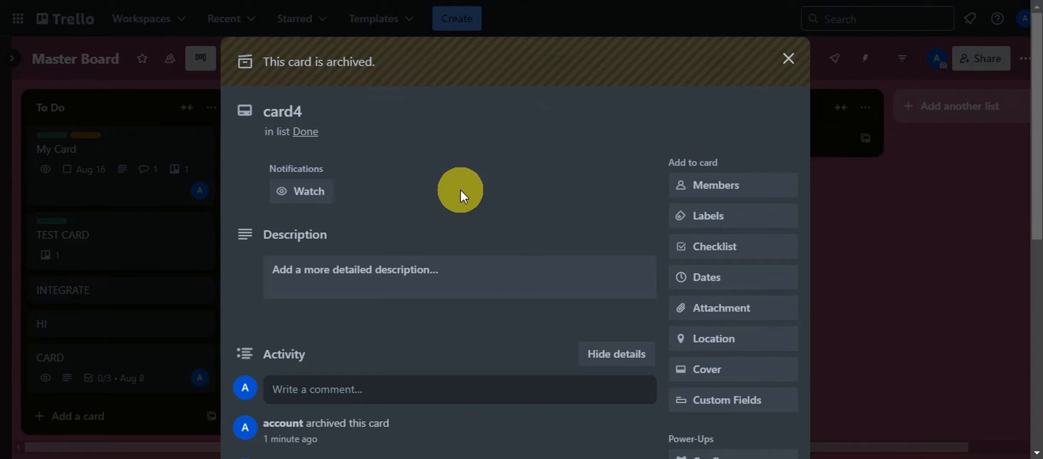
scroll(461, 189, down, 10)
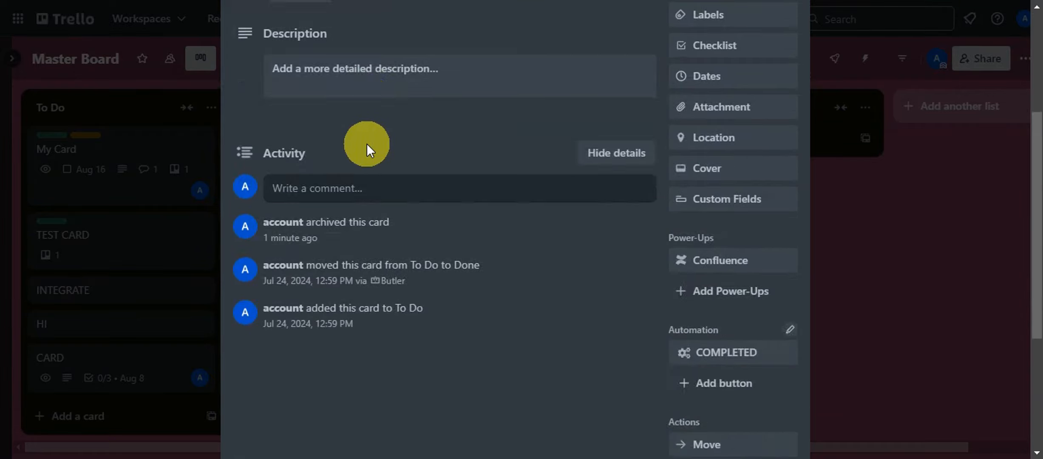
scroll(380, 174, up, 7)
scroll(517, 263, up, 3)
Step: Find the archived card "card4" again through the Trello search, send it back to the board and close the card
click(782, 15)
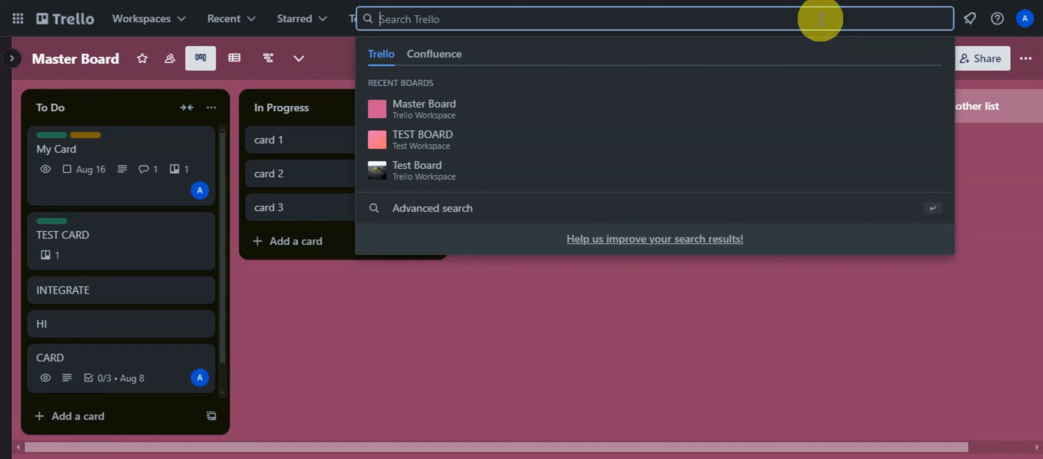
text(card4)
click(517, 106)
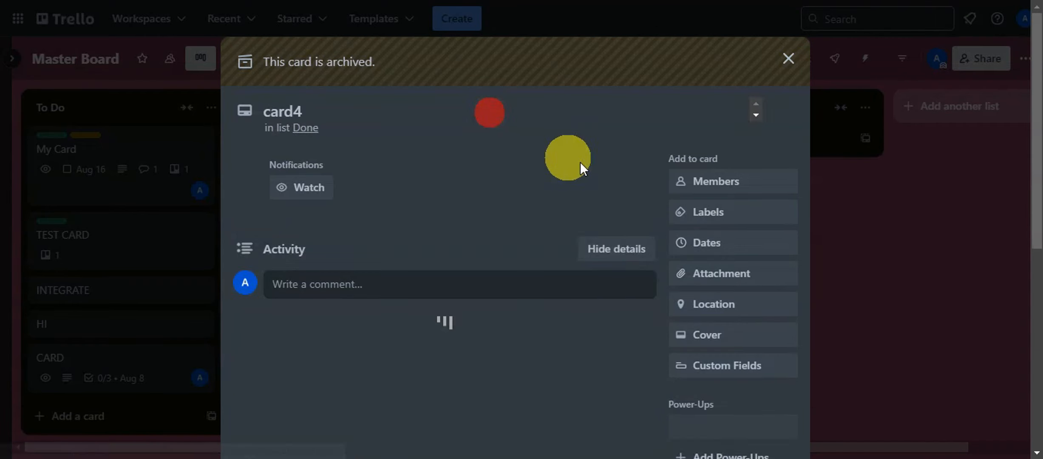
scroll(634, 187, down, 8)
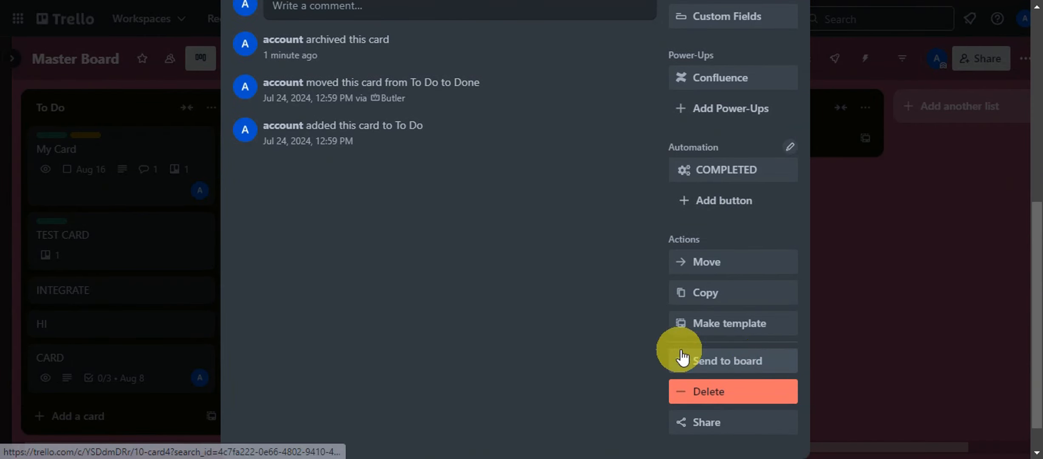
click(738, 363)
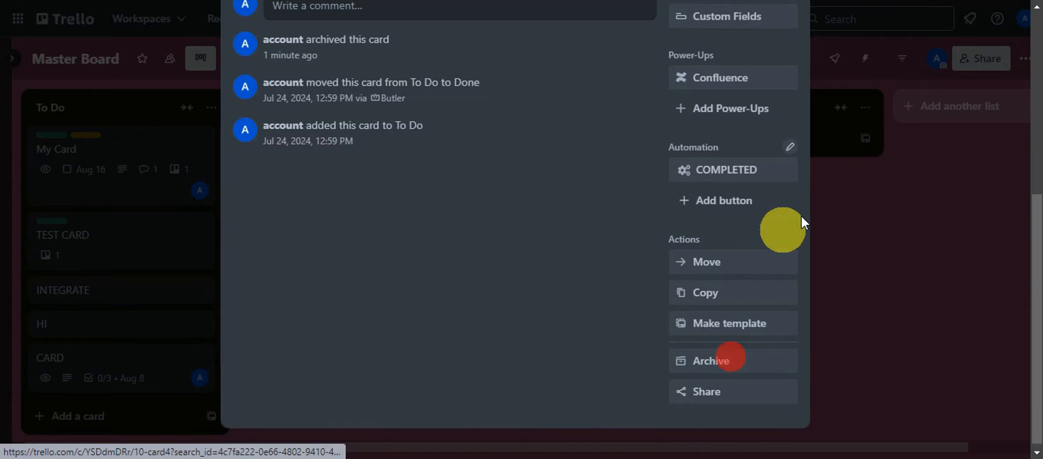
scroll(785, 226, up, 8)
click(789, 58)
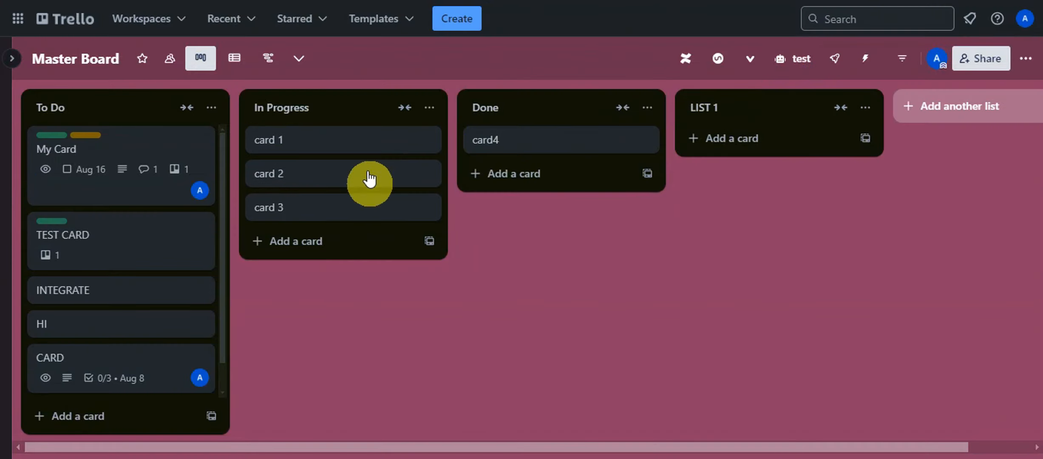